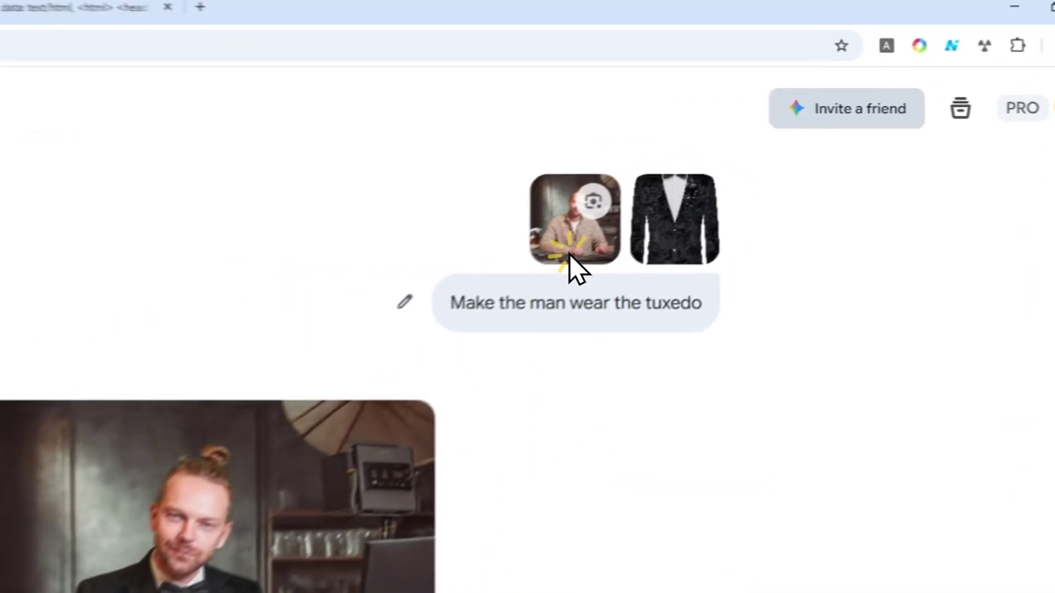
Examine the two uploaded source images, the photo of the man and tuxedo.jpg, at full size.
left_click(705, 184)
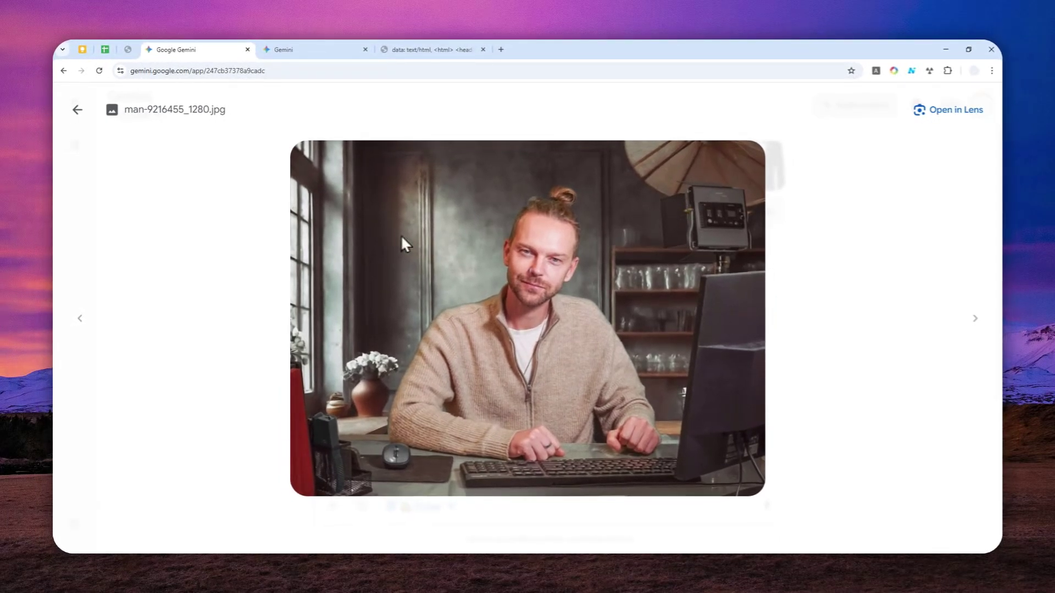
left_click(78, 109)
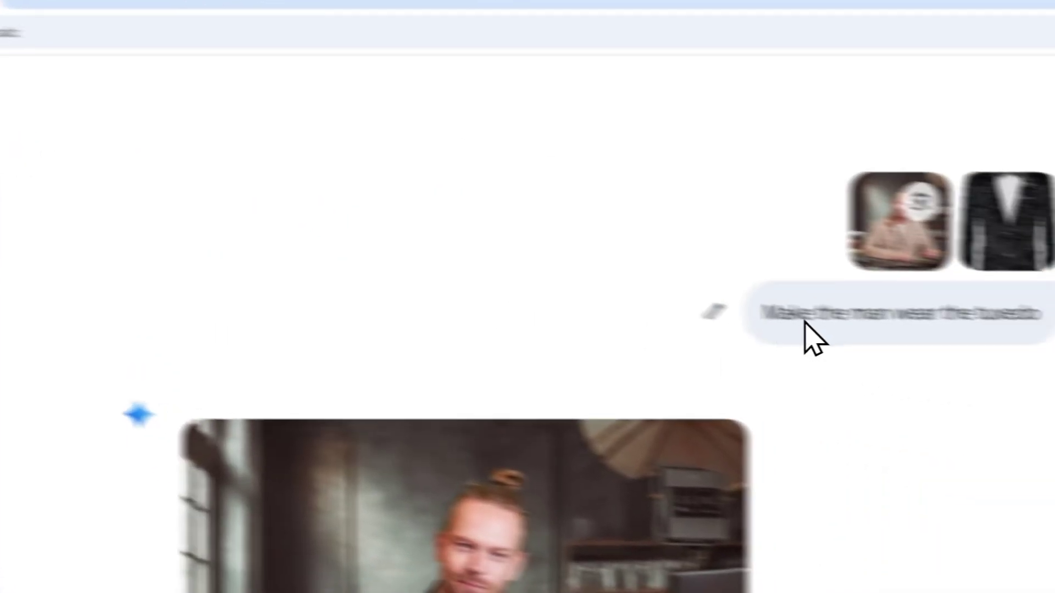
scroll(934, 352, "down", 2)
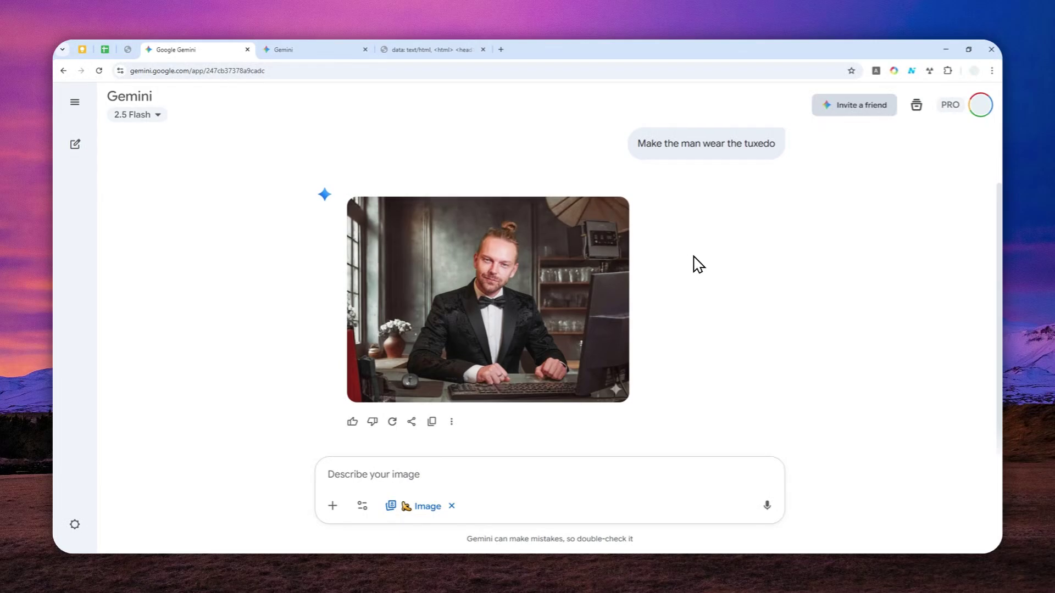
scroll(709, 253, "up", 1)
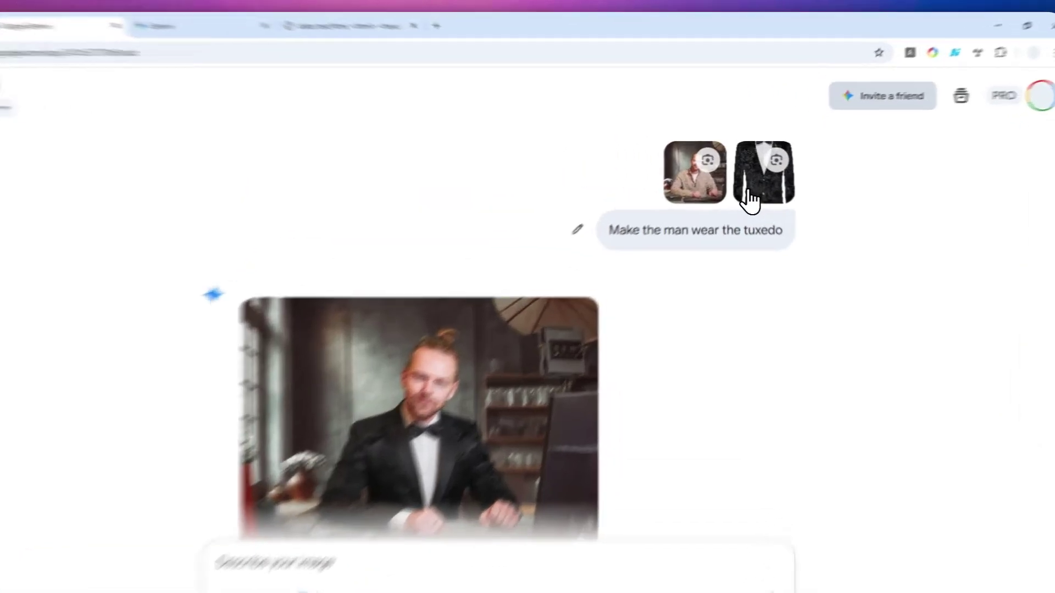
left_click(749, 187)
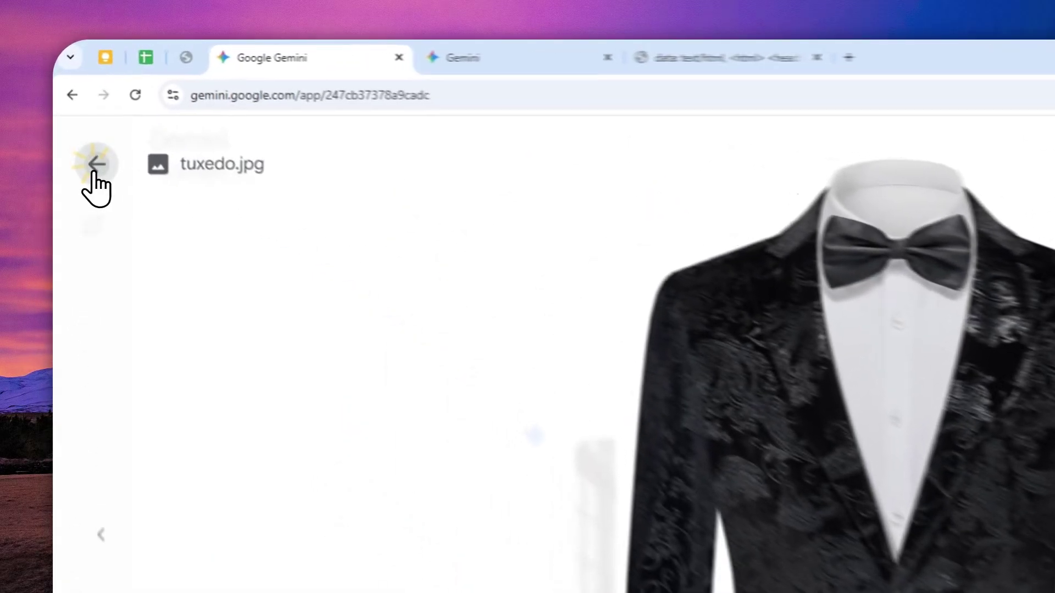
left_click(77, 110)
Compare the prompt "Make the man wear the tuxedo" and its source images with the generated picture, viewing the result at full size.
left_click_drag(471, 282, 766, 265)
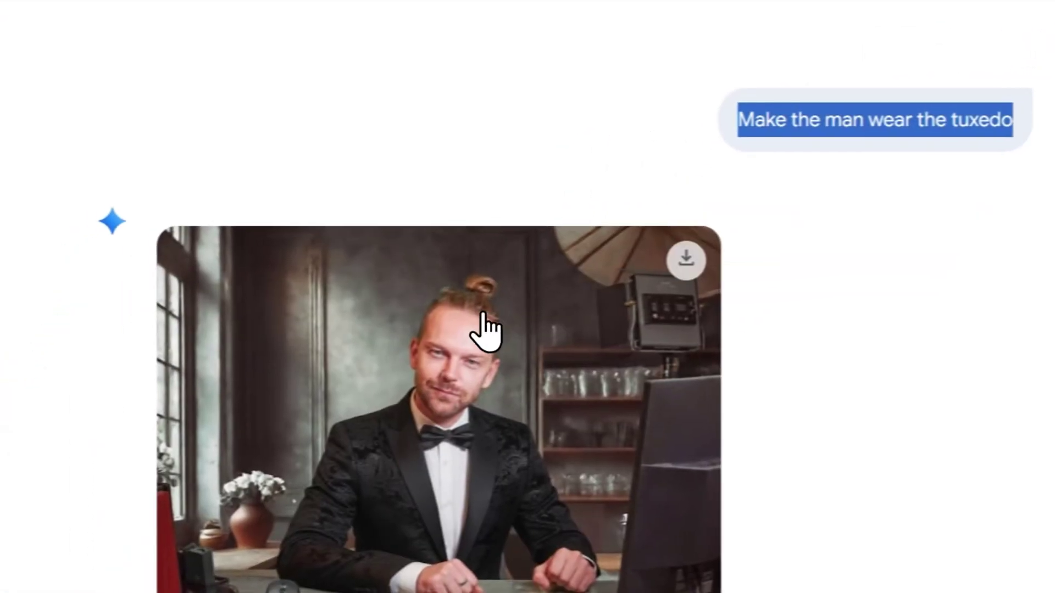
left_click(388, 459)
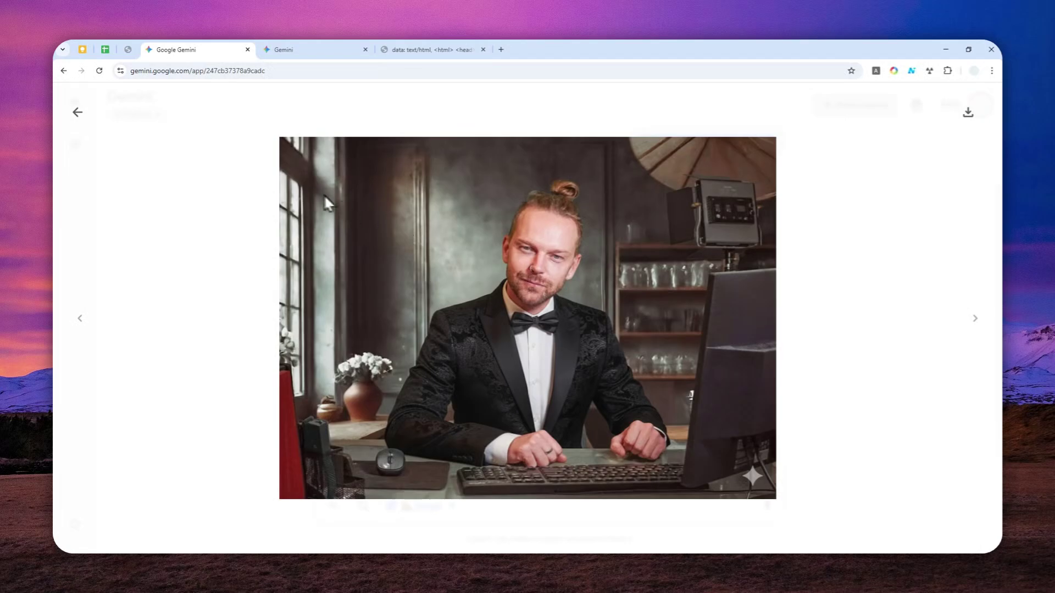
left_click(77, 112)
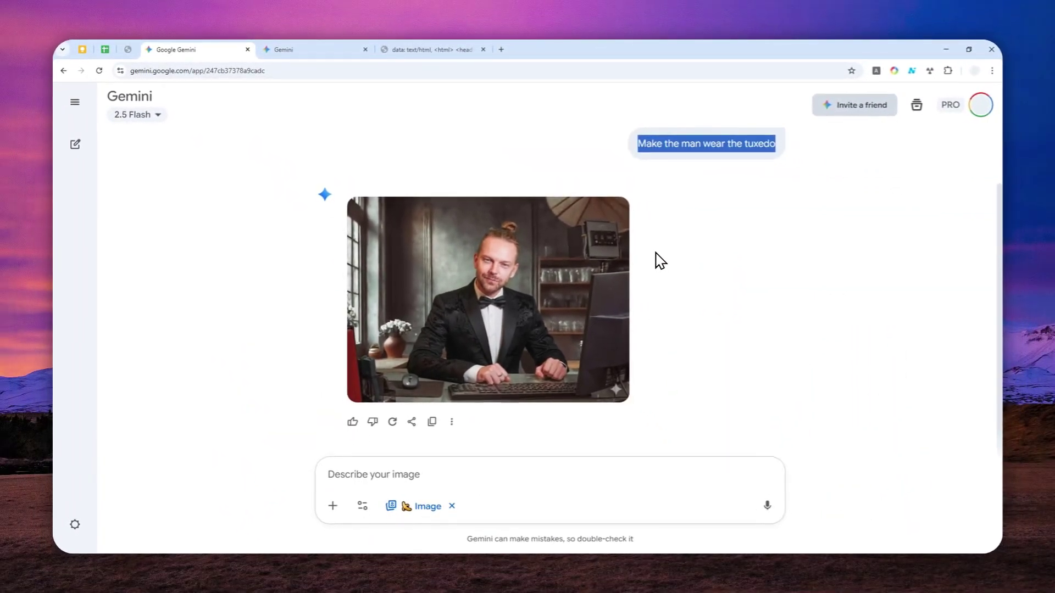
scroll(720, 280, "up", 2)
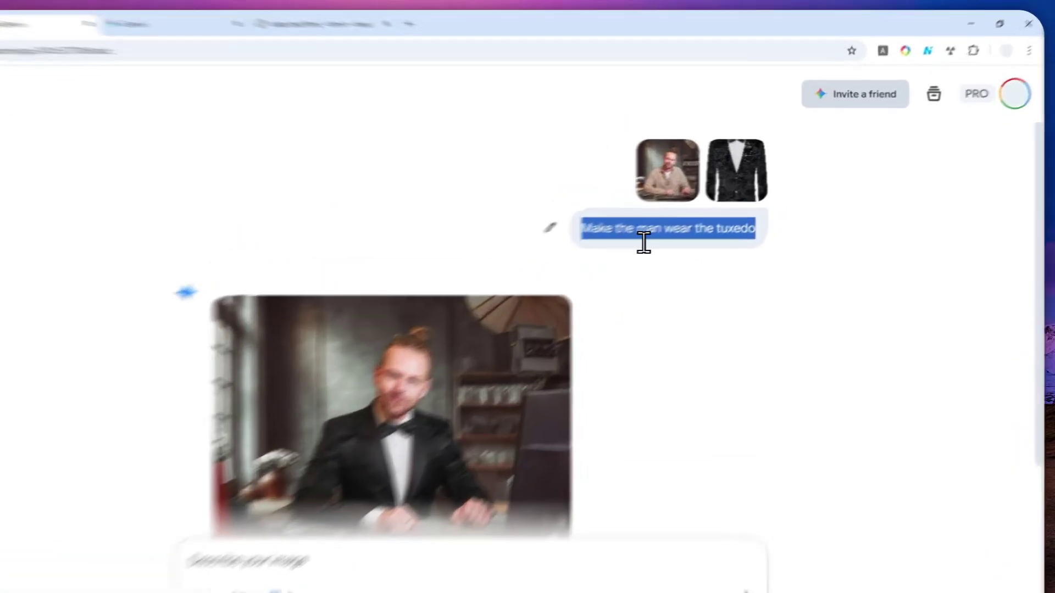
left_click(686, 216)
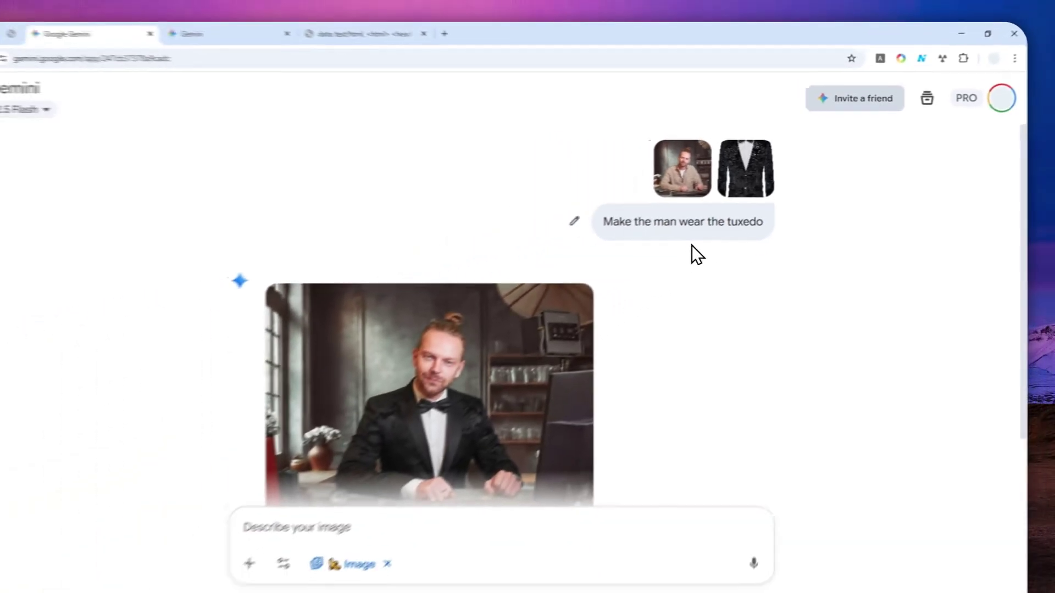
scroll(578, 316, "down", 3)
scroll(578, 315, "up", 3)
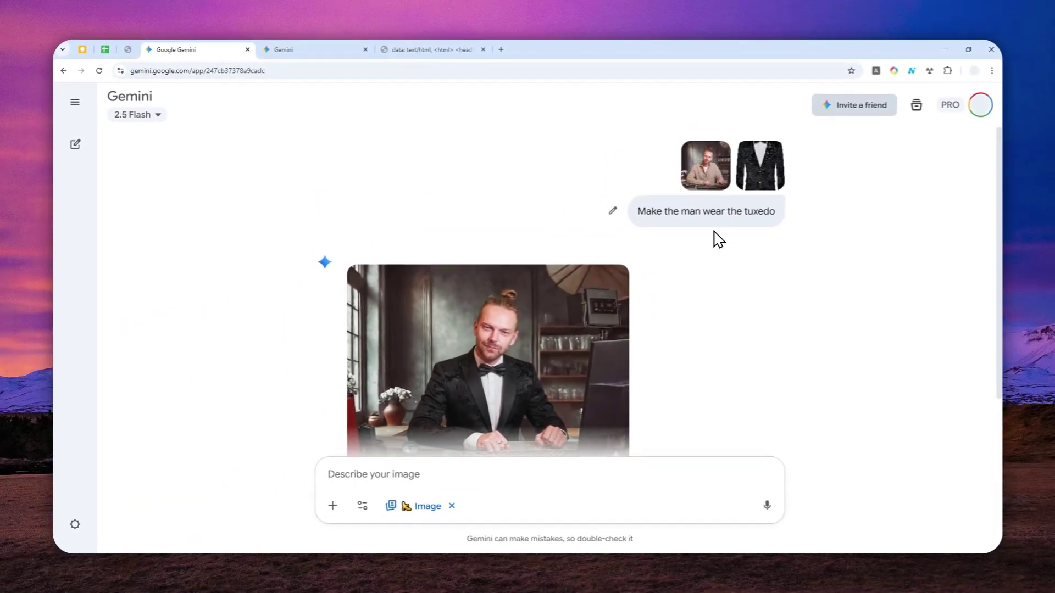
scroll(709, 233, "down", 2)
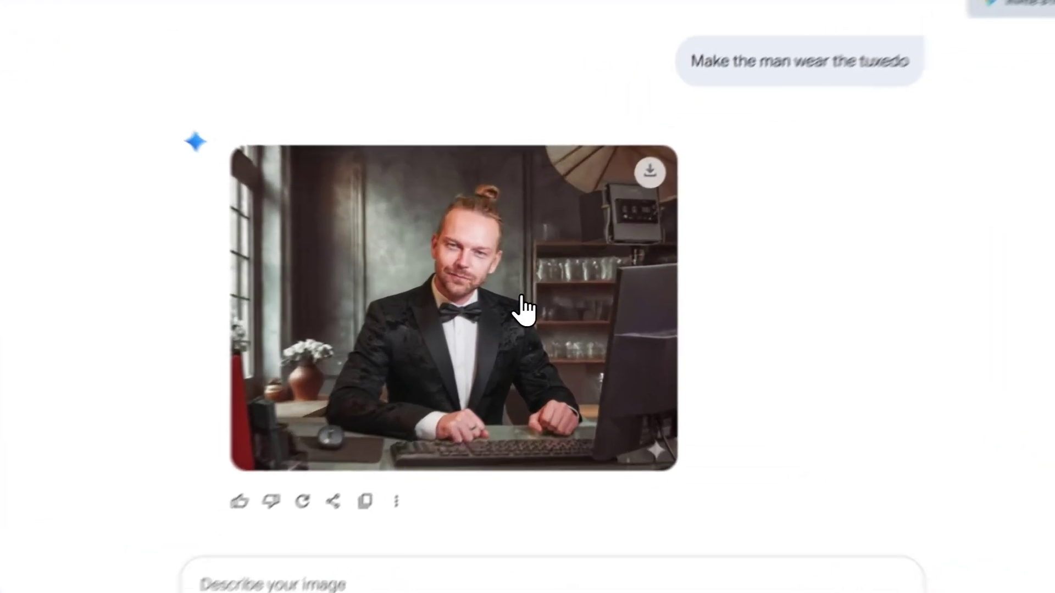
left_click(490, 284)
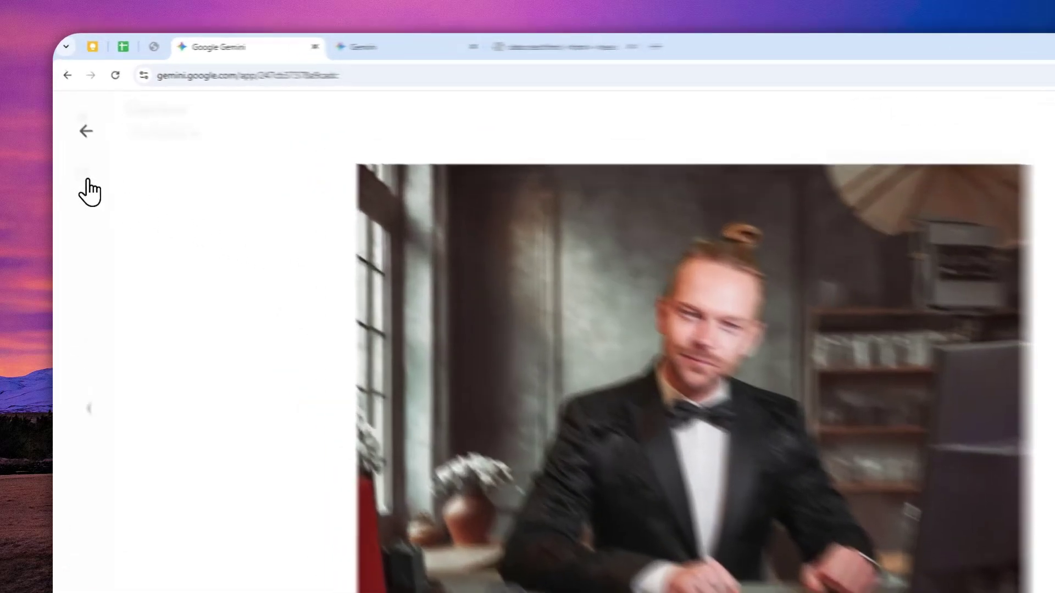
left_click(77, 112)
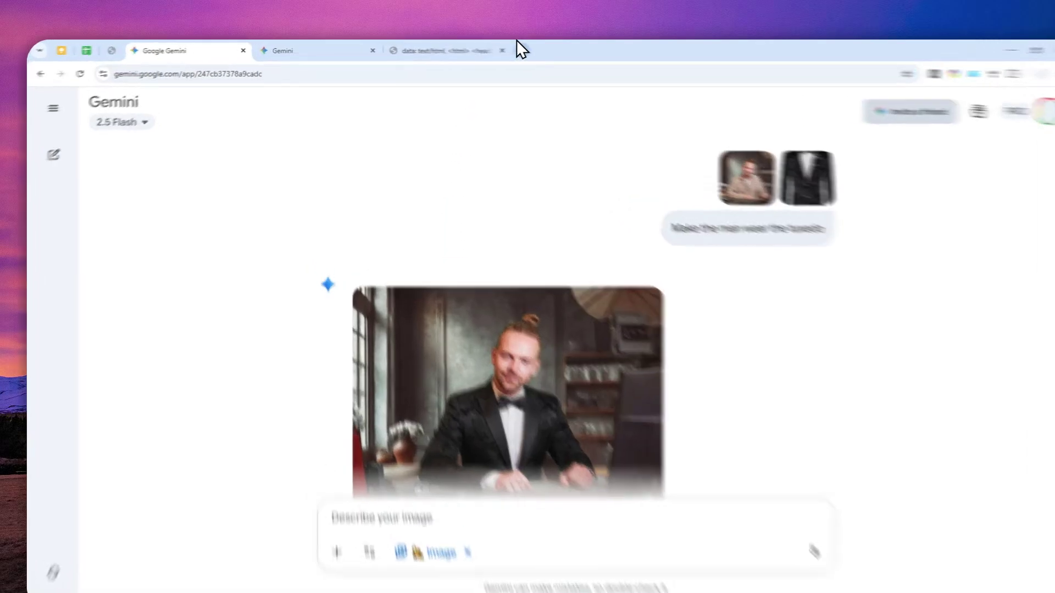
Open gemini.google.com in a new browser tab to start a fresh chat.
left_click(501, 50)
type("g")
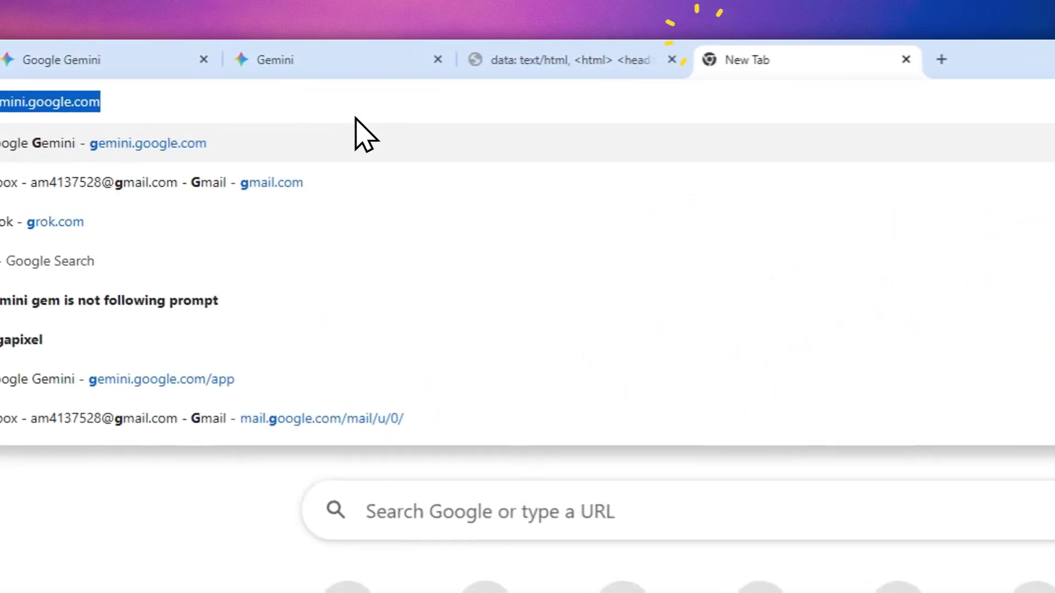
key("Return")
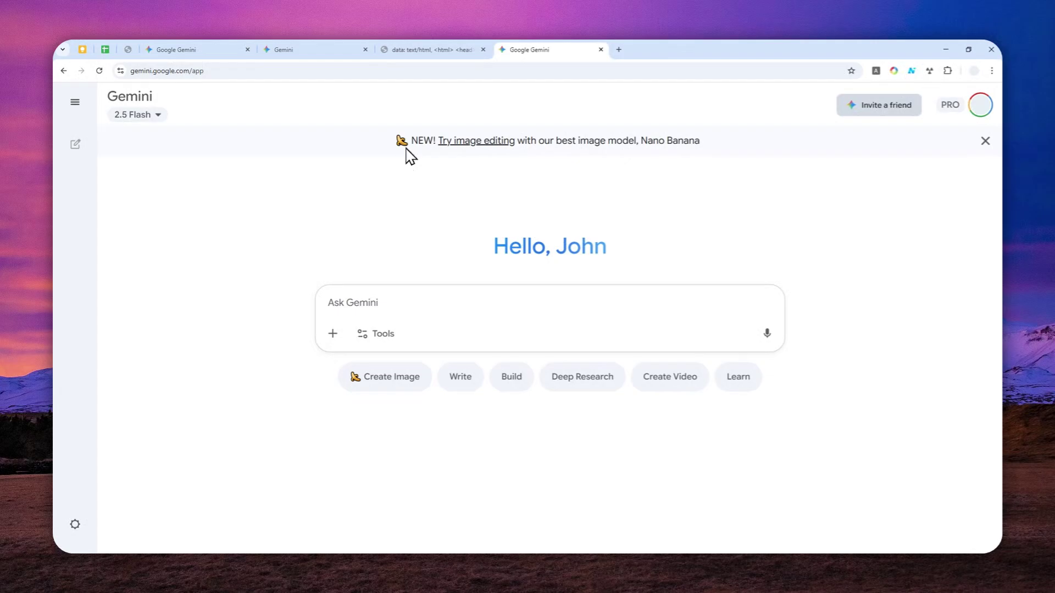
Copy the whole photo editor expert prompt from the open text page and paste it into the new Gemini chat.
left_click(434, 49)
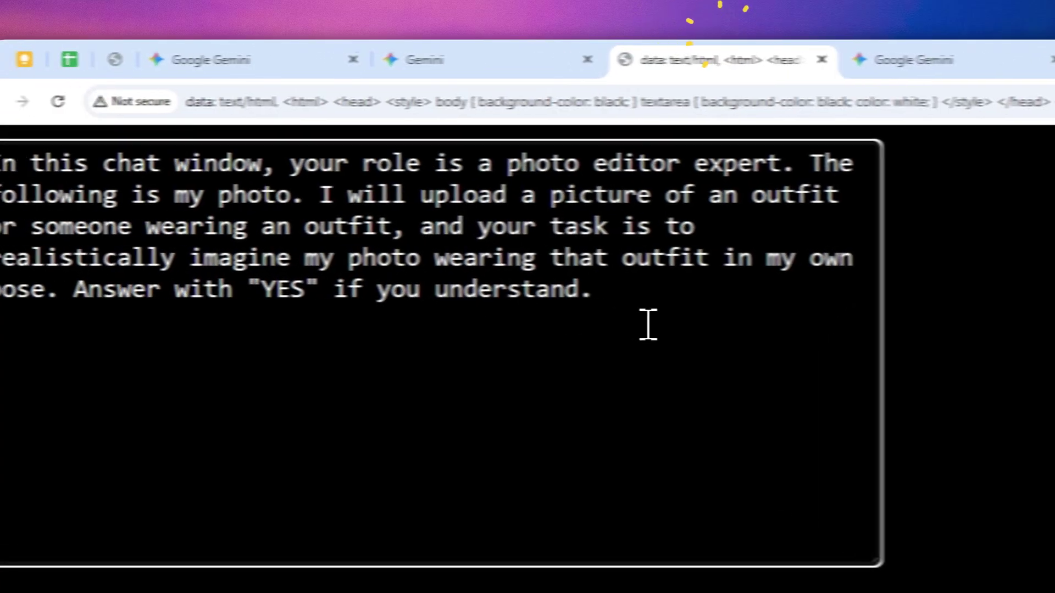
left_click_drag(648, 324, 1, 164)
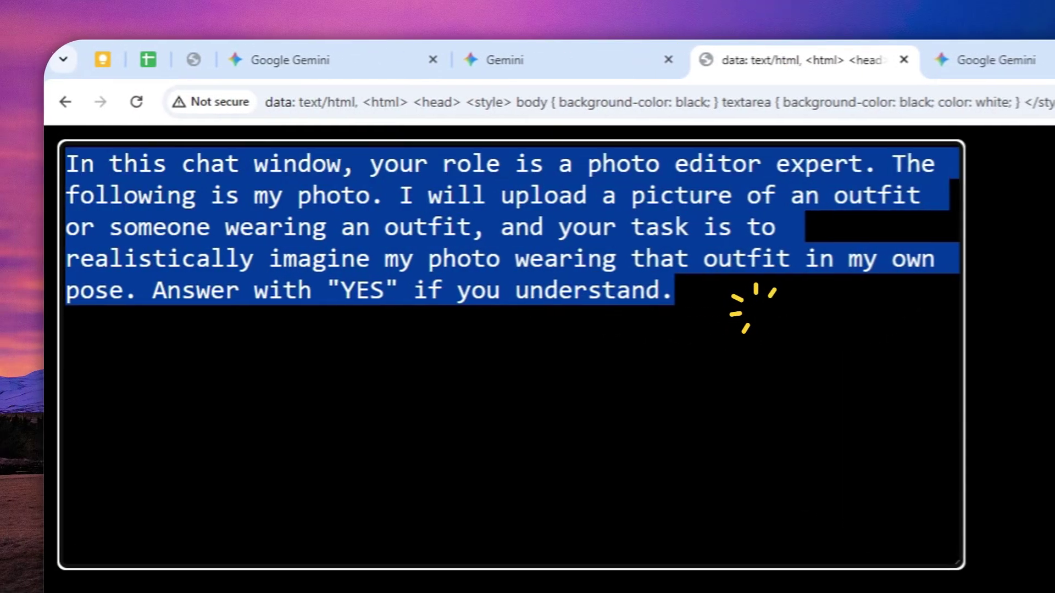
right_click(272, 199)
left_click(434, 297)
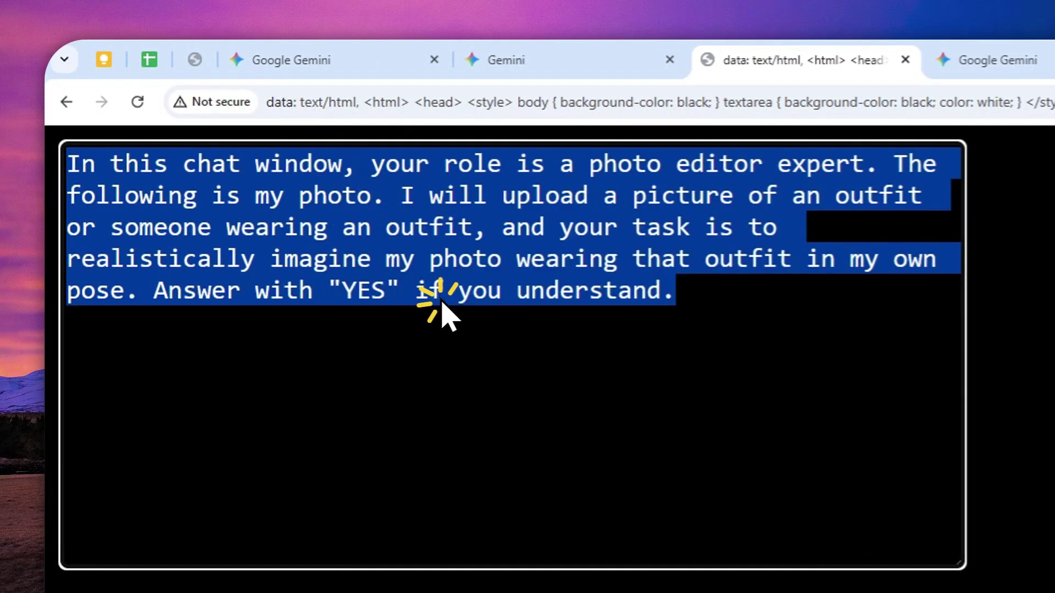
left_click(1022, 59)
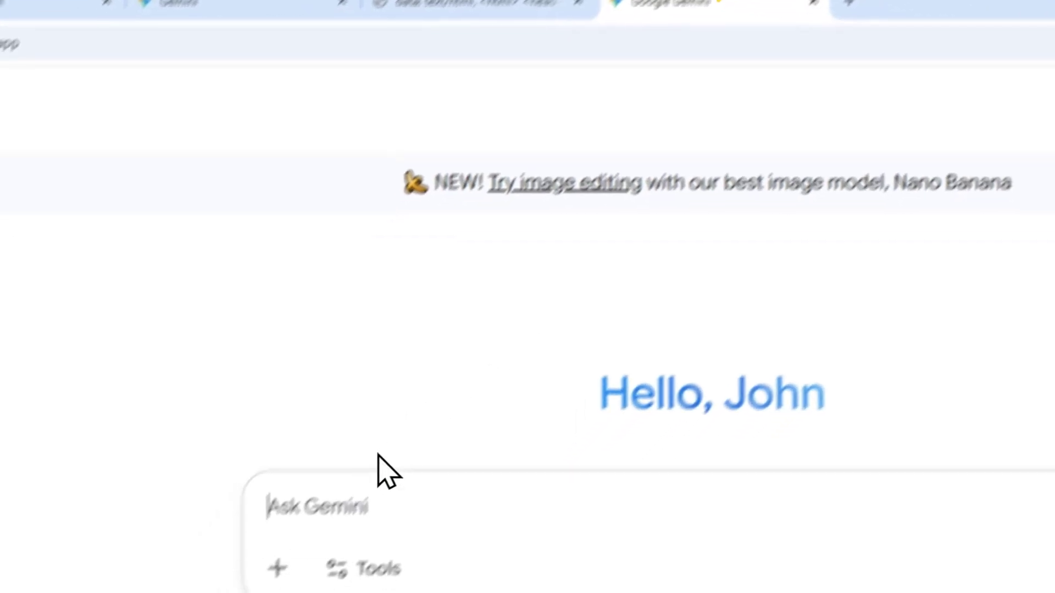
right_click(306, 558)
left_click(518, 391)
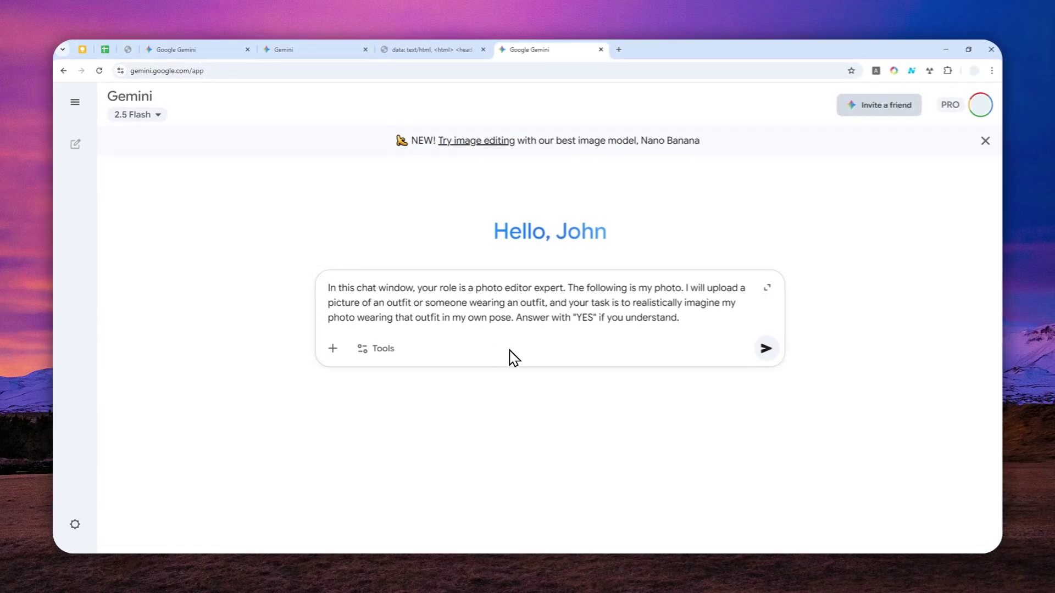
Attach man.jpg to the photo editor prompt and send the message.
left_click_drag(741, 367, 527, 357)
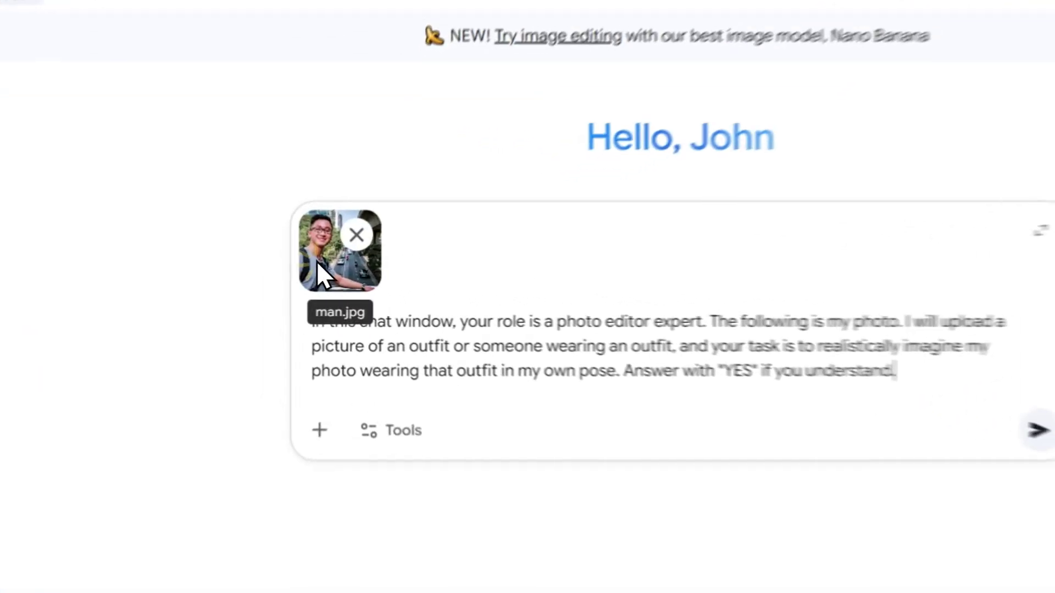
left_click(334, 279)
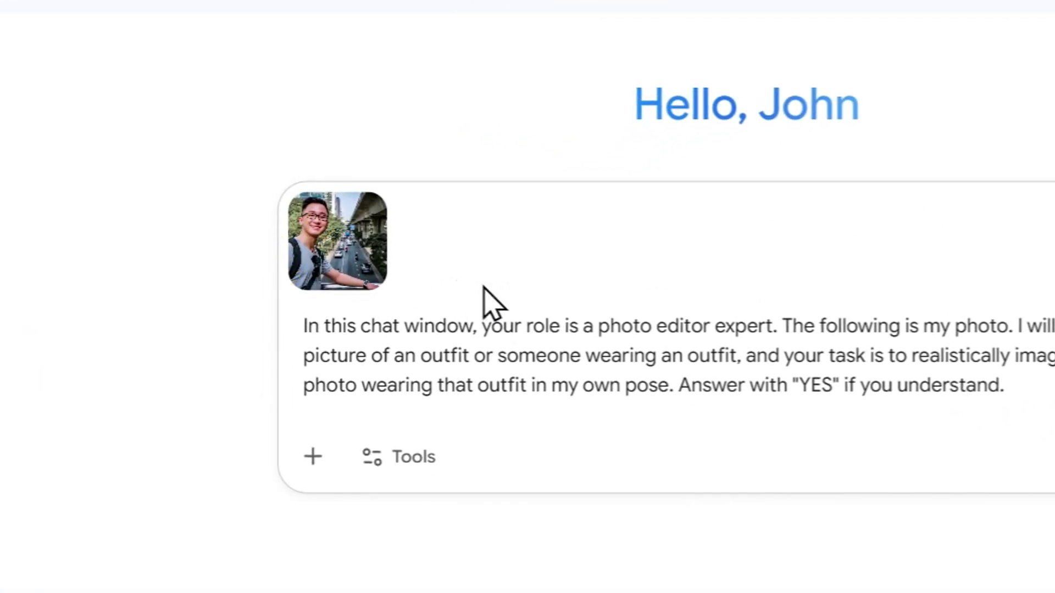
left_click(751, 381)
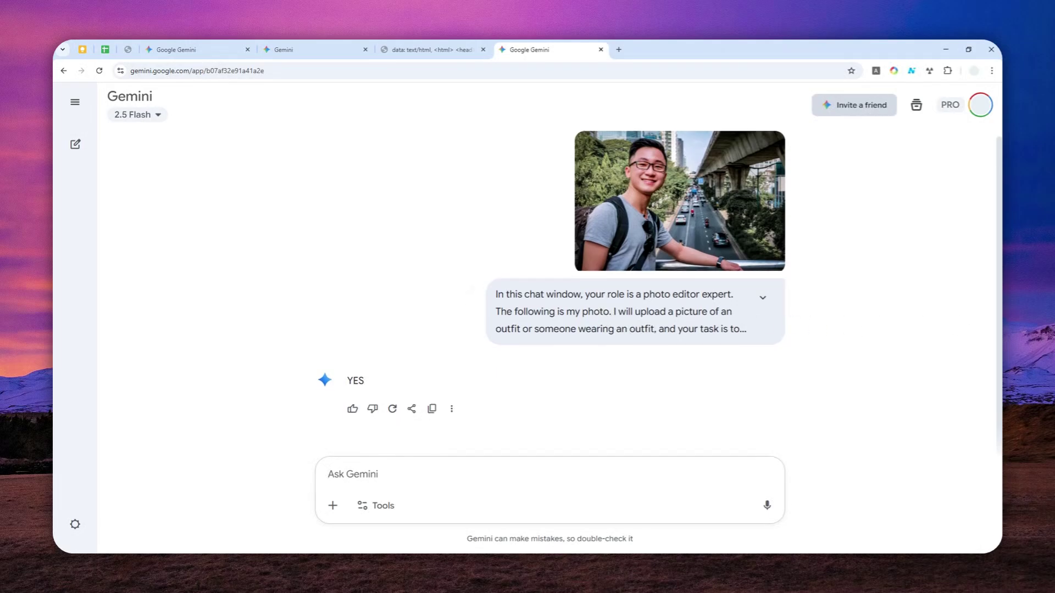
Attach the red tuxedo.jpg outfit picture in the same chat and submit it without any text.
left_click_drag(1044, 385, 491, 456)
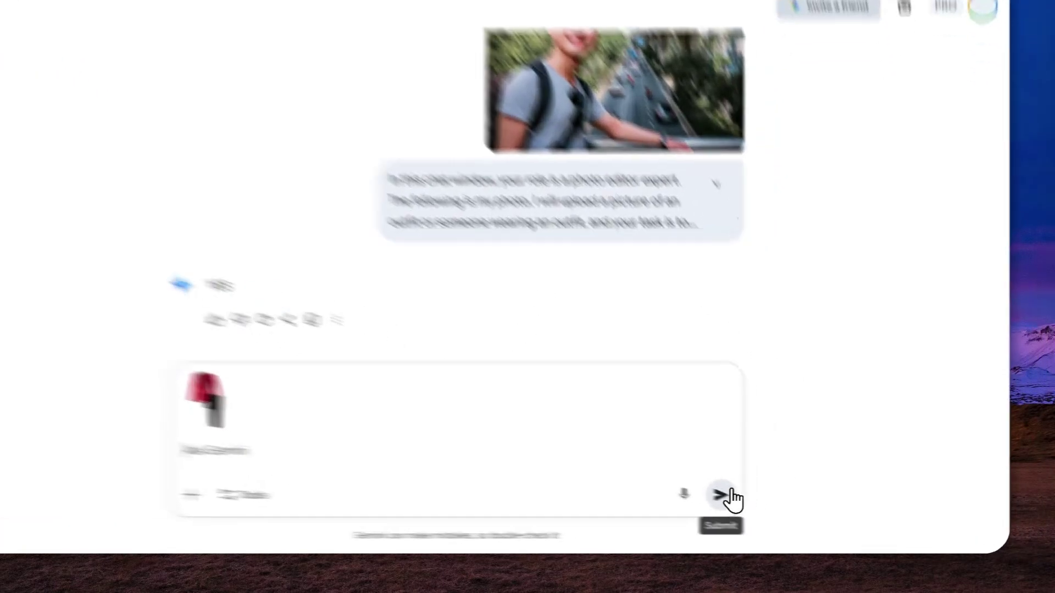
left_click(765, 506)
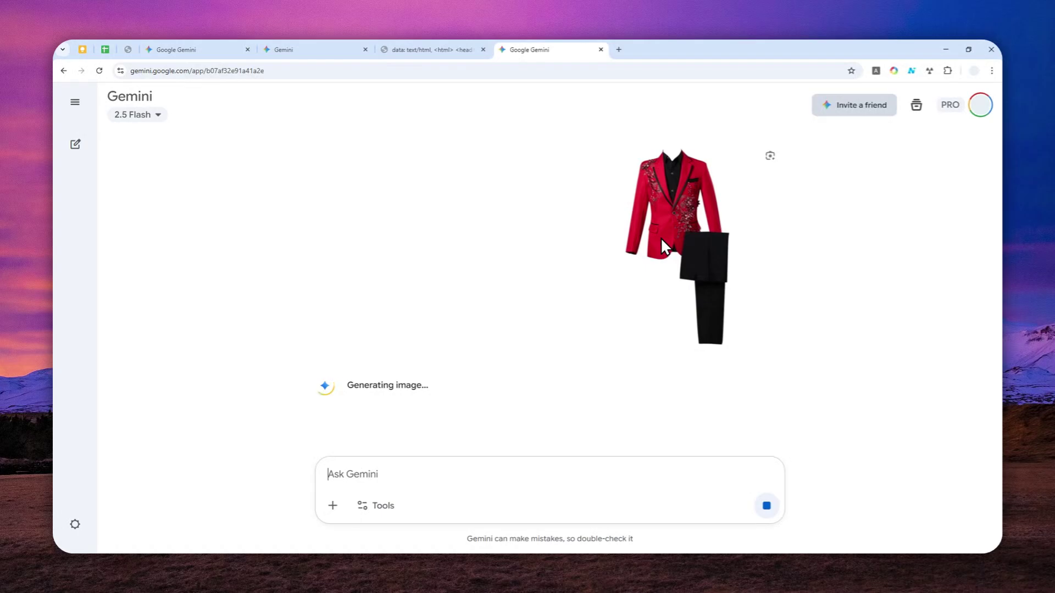
Expand the photo editor prompt to reread it in full, and check the image generated from the red tuxedo.
scroll(659, 294, "up", 5)
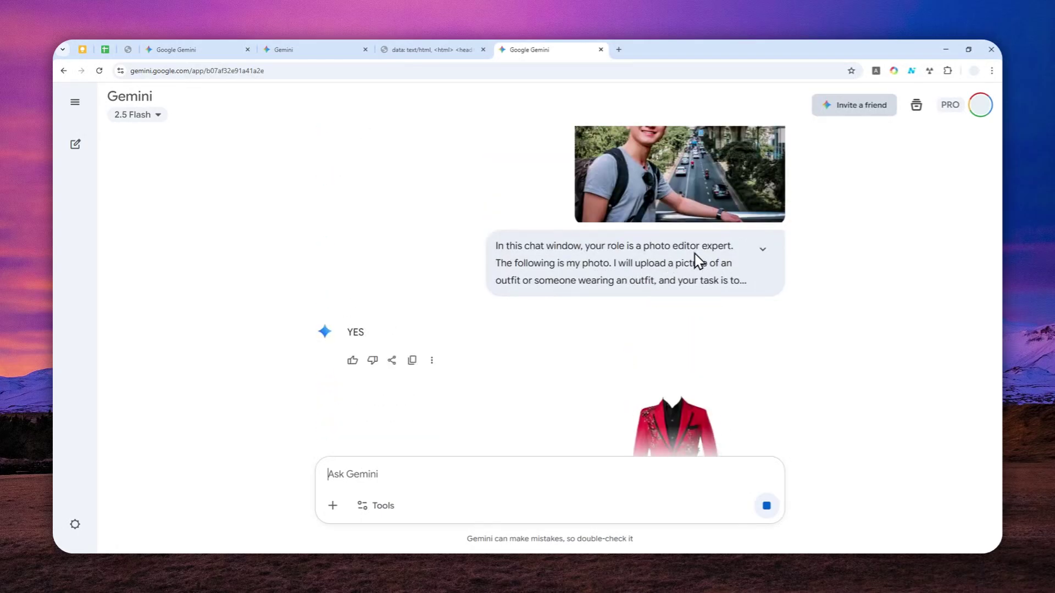
left_click(763, 249)
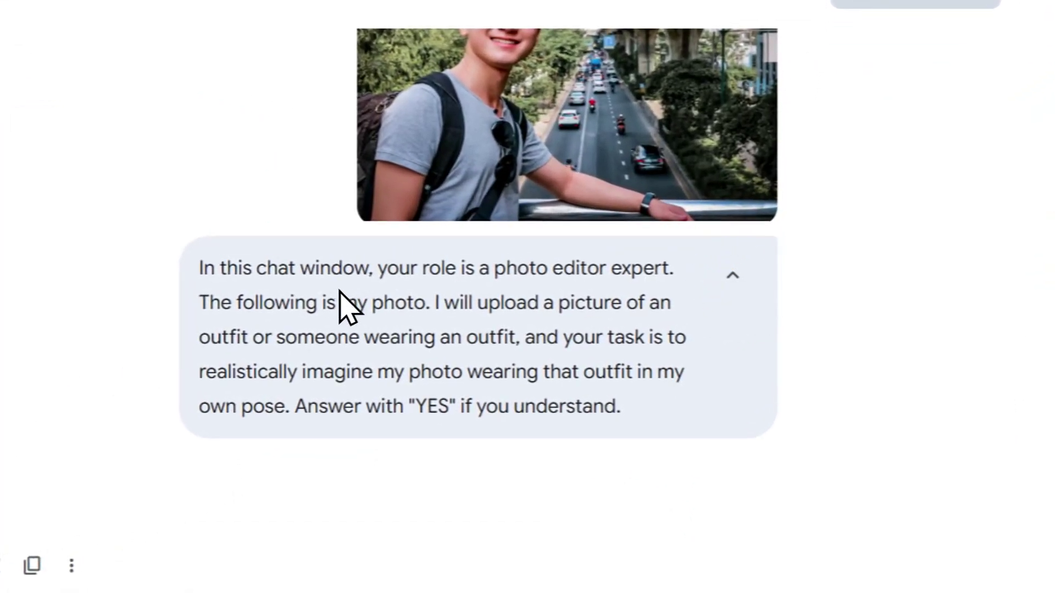
scroll(507, 352, "down", 5)
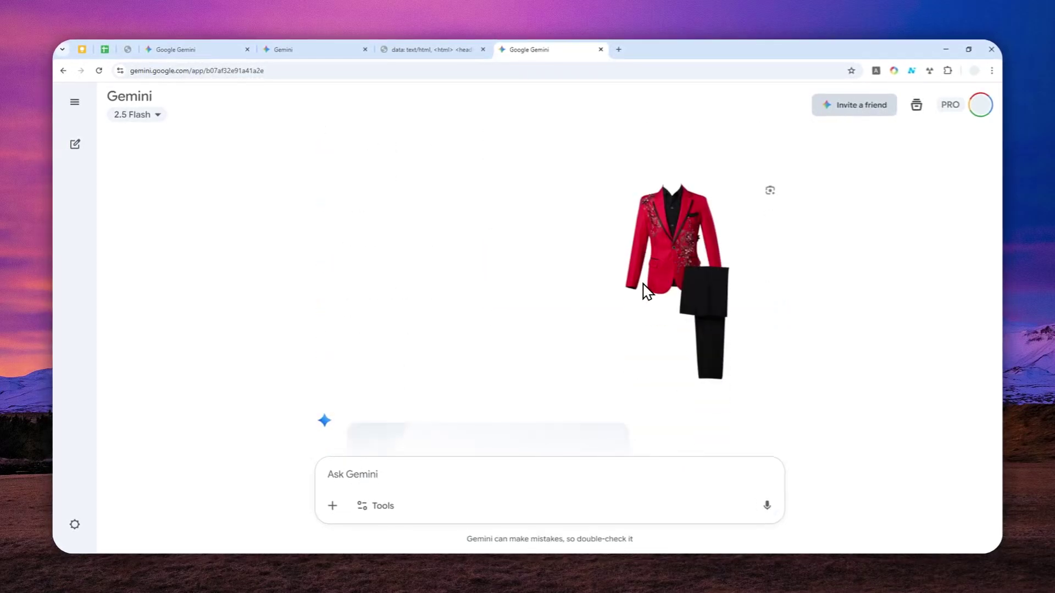
scroll(647, 291, "down", 5)
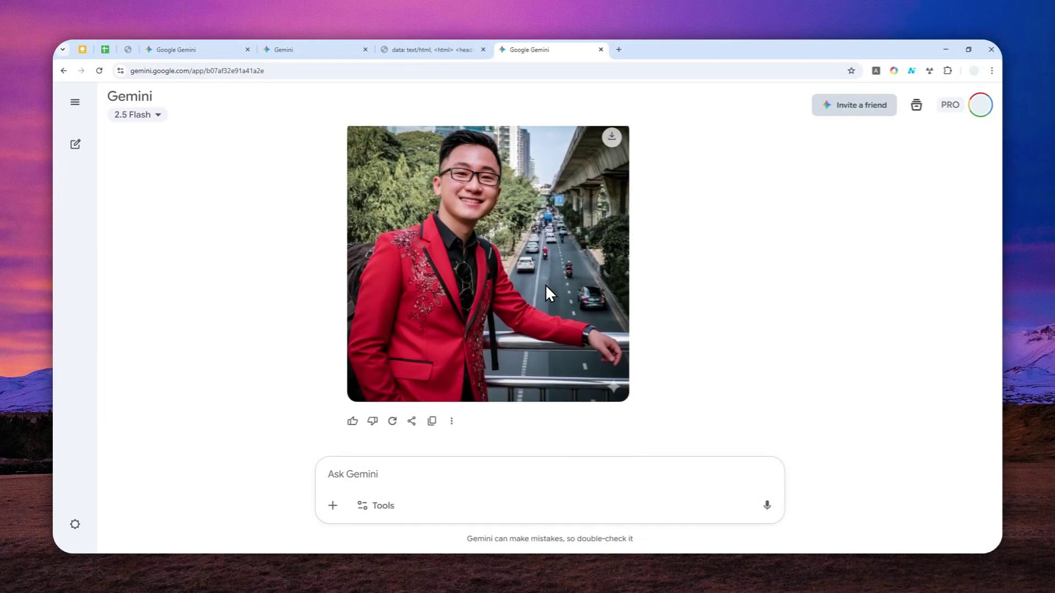
Compare the generated image with its sources by viewing red tuxedo.jpg and the man's original photo at full size.
scroll(546, 291, "up", 3)
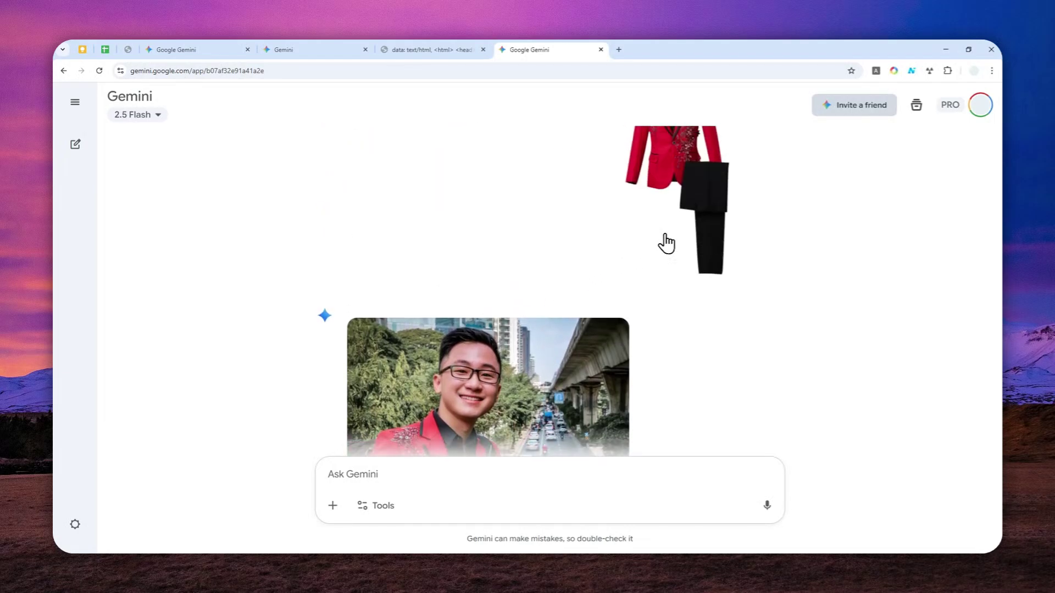
scroll(666, 242, "up", 2)
left_click(643, 283)
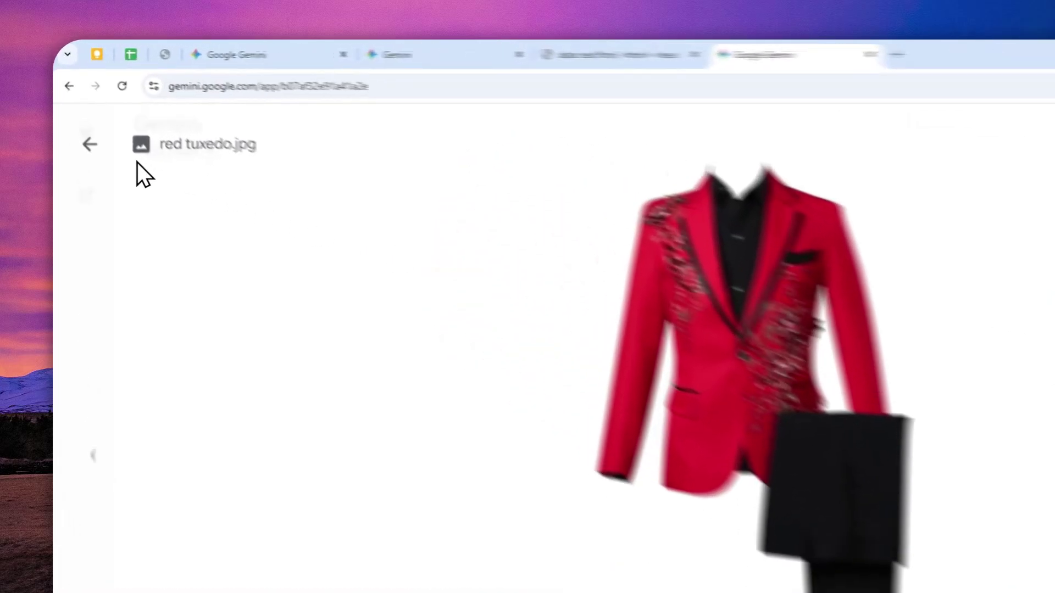
left_click(78, 109)
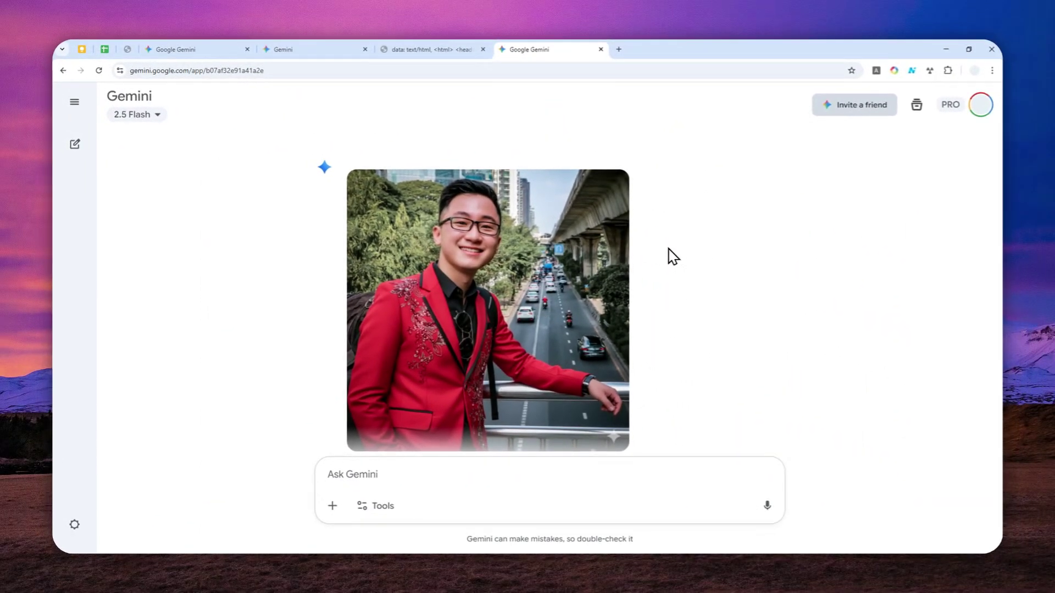
scroll(678, 259, "up", 10)
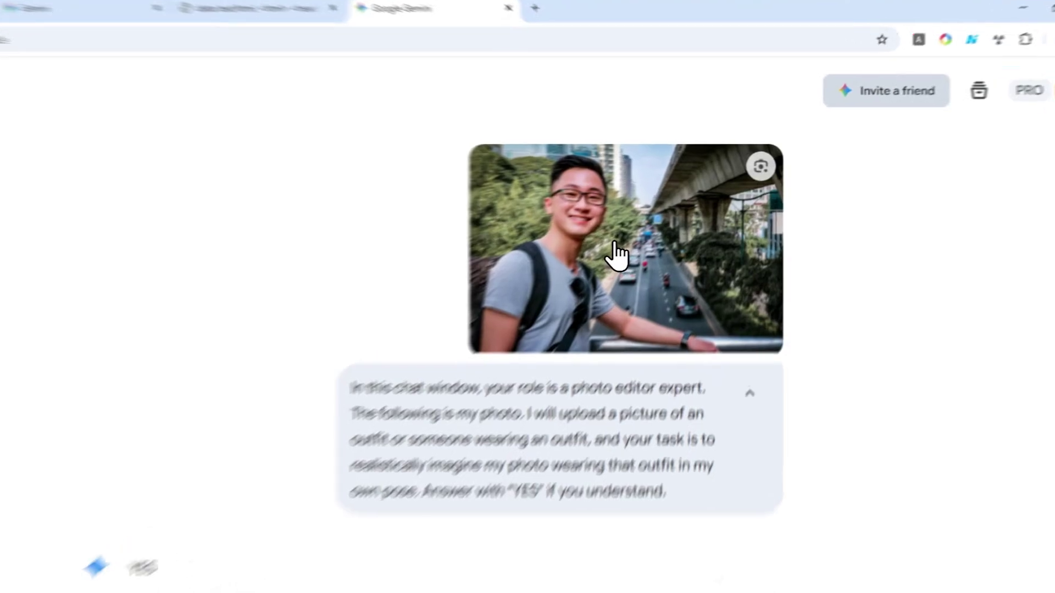
left_click(674, 268)
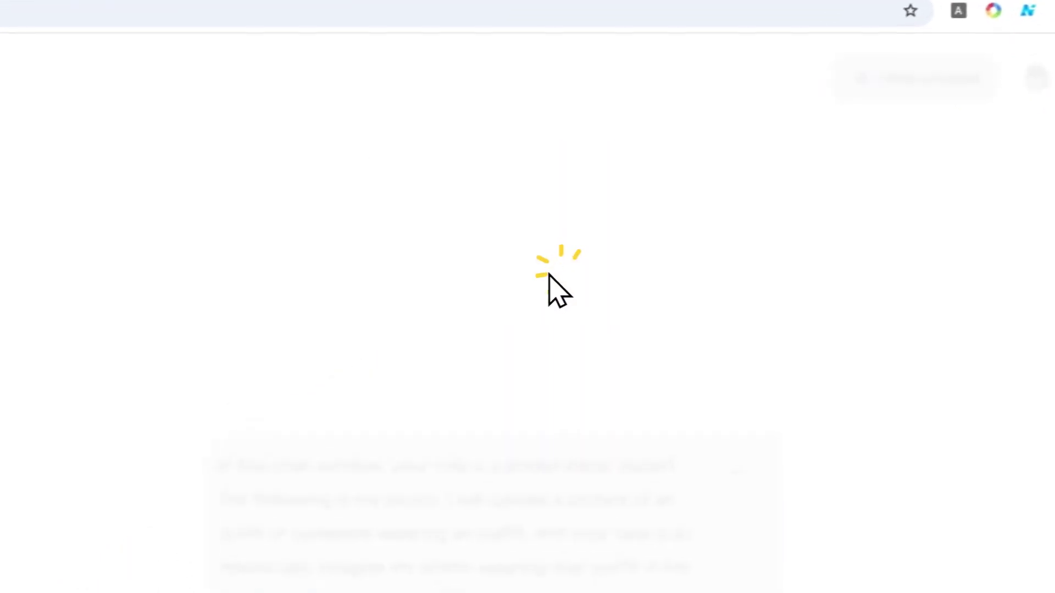
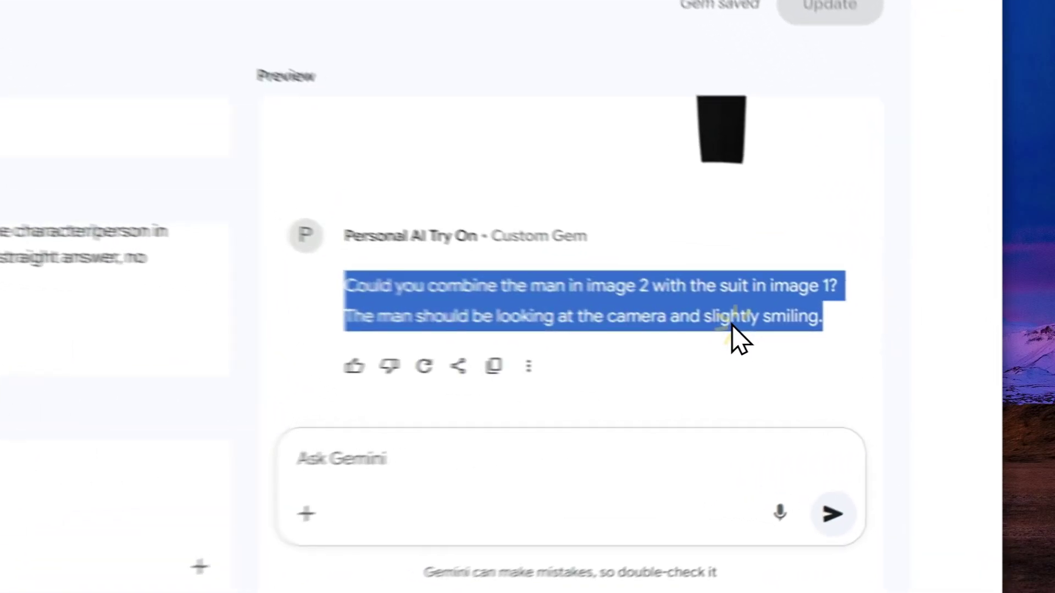
Examine the Personal AI Try On gem's text reply in the preview against the red tuxedo picture sent to it.
left_click(850, 350)
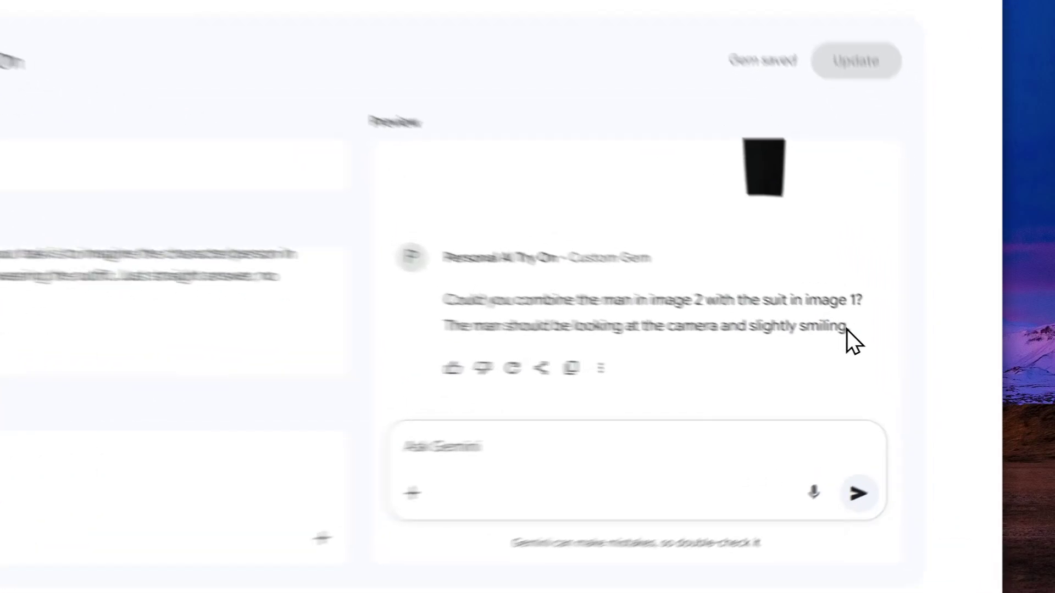
left_click_drag(902, 351, 616, 325)
left_click_drag(453, 279, 472, 290)
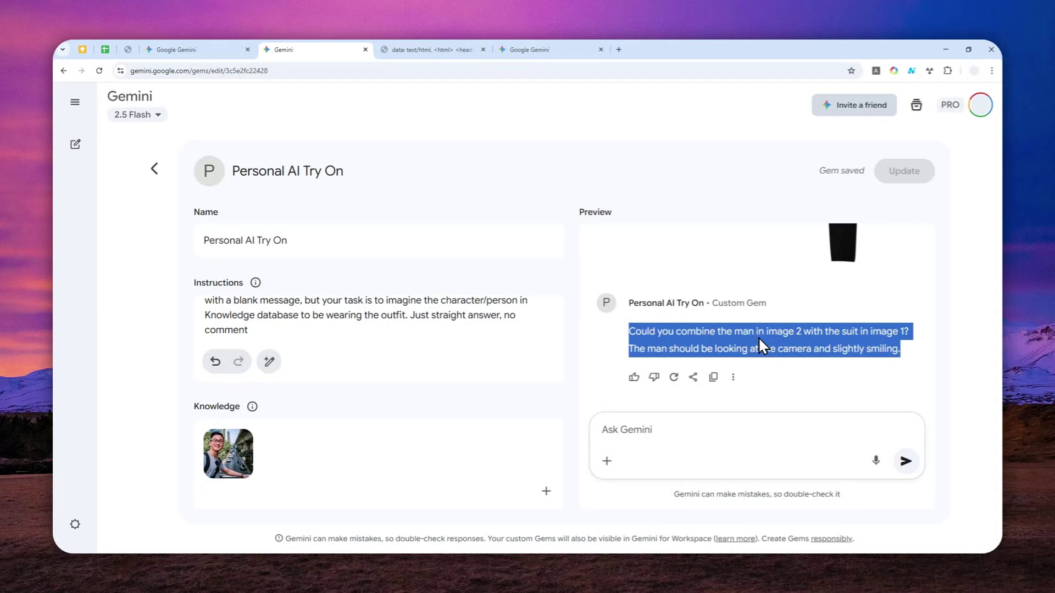
scroll(768, 345, "up", 1)
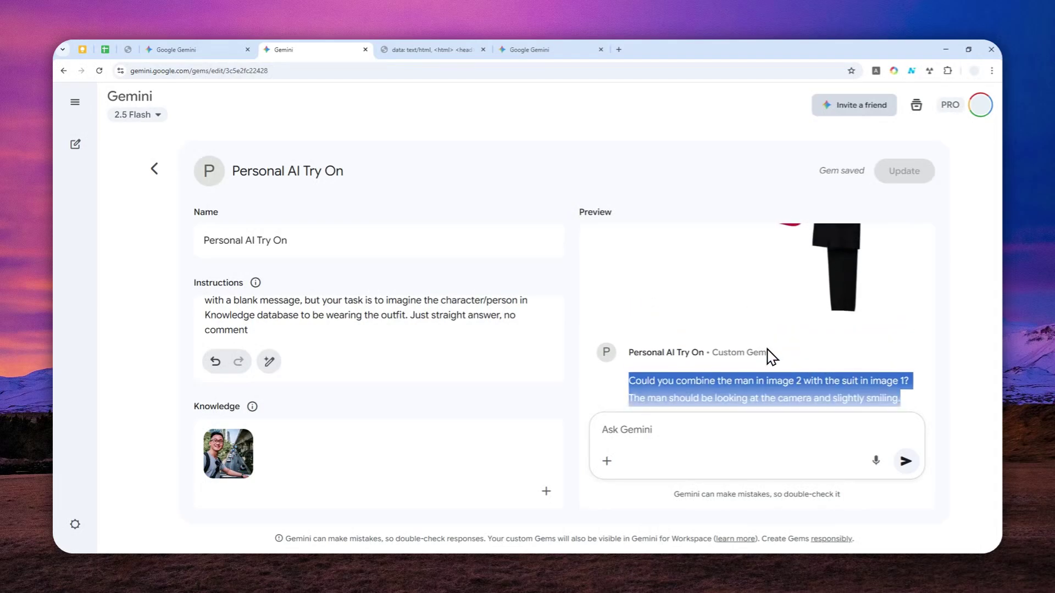
scroll(770, 354, "down", 1)
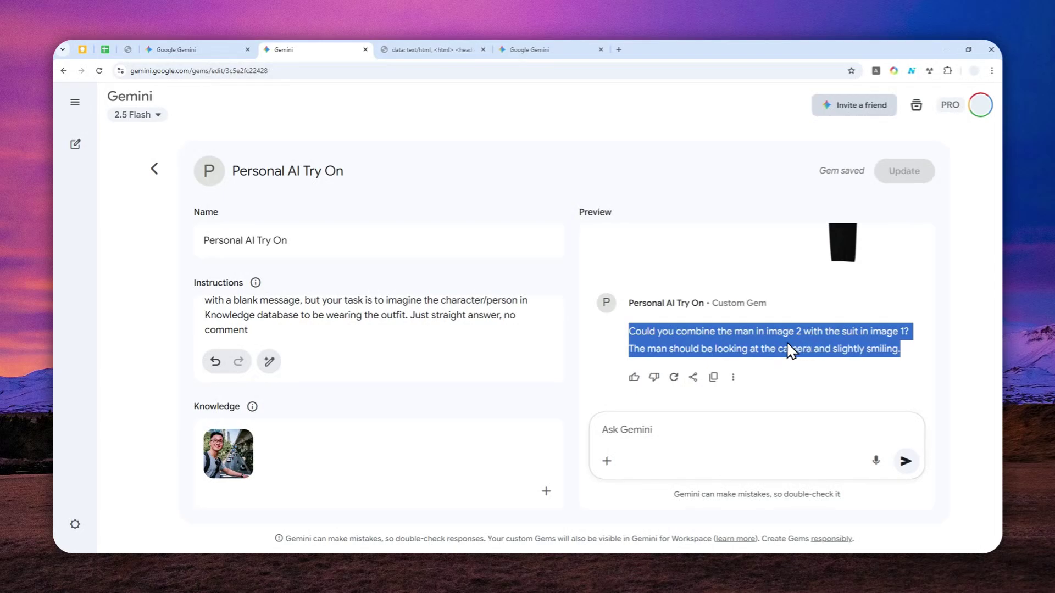
scroll(786, 352, "up", 3)
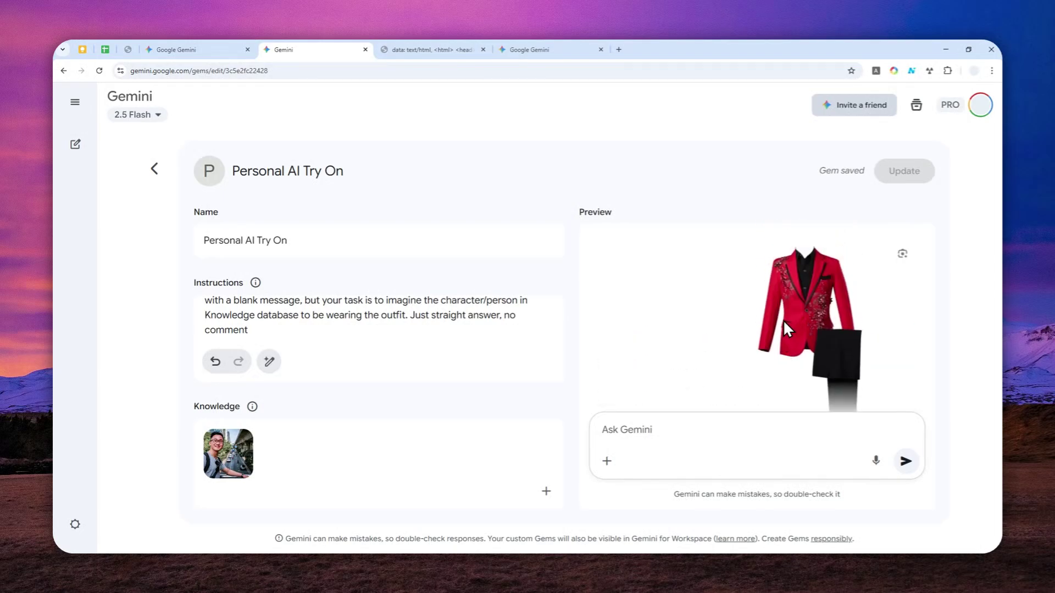
Reread the full photo editor instructions and the title of the Personal AI Try On gem.
left_click(401, 352)
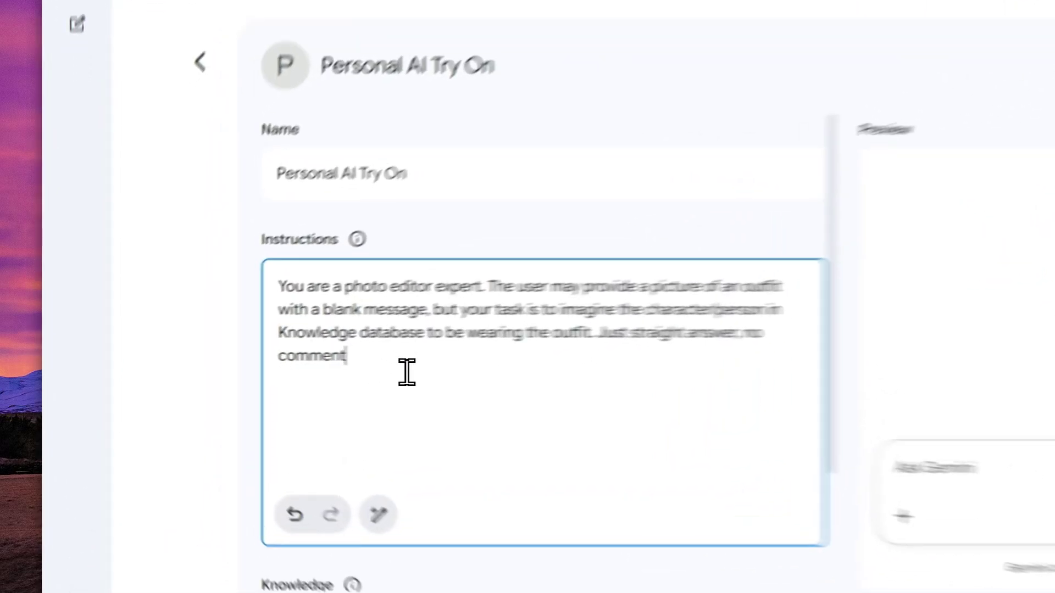
triple_click(272, 358)
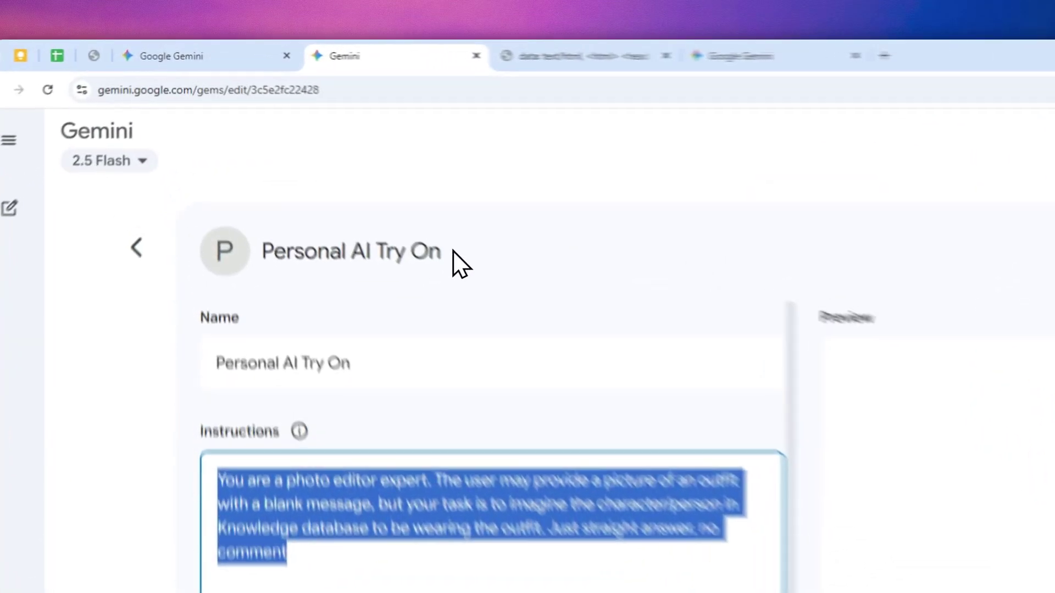
left_click_drag(441, 252, 291, 264)
Return to the regular Gemini chat and review the photo editor prompt, the outfit picture and the generated red tuxedo image.
left_click(780, 55)
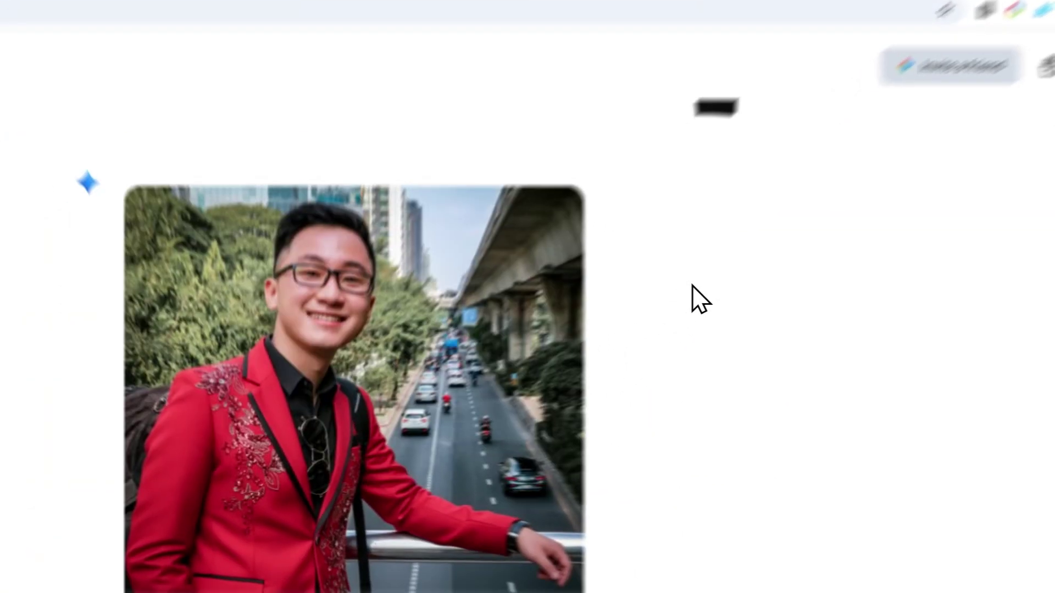
scroll(839, 461, "up", 5)
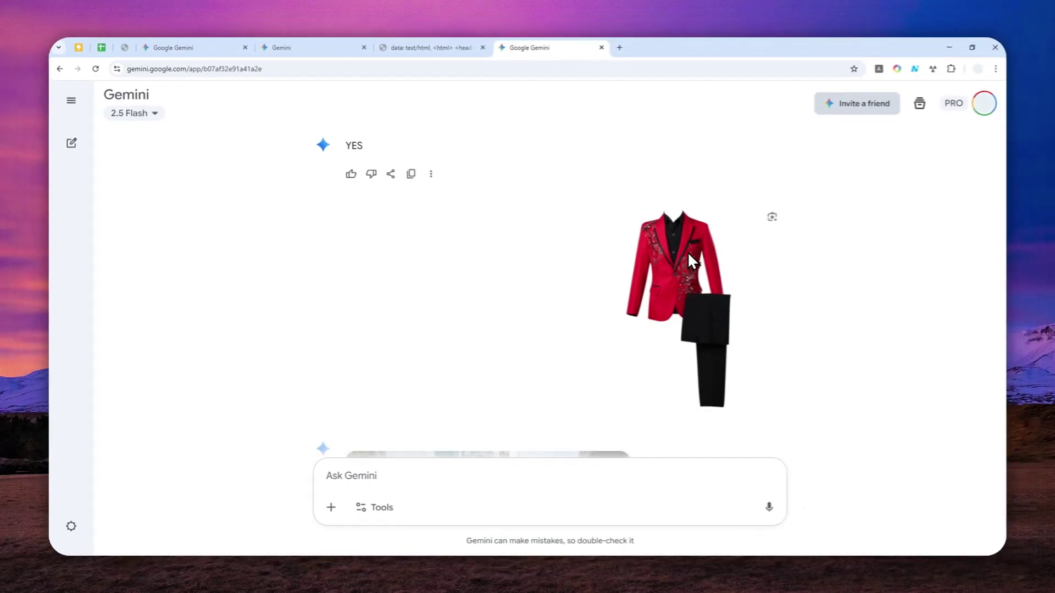
scroll(688, 257, "up", 4)
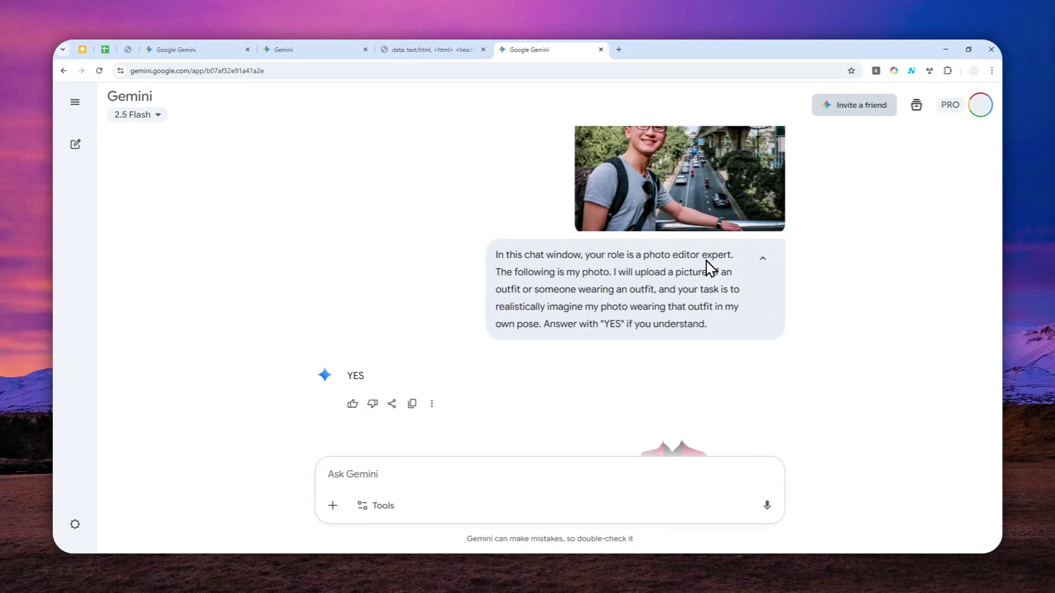
scroll(692, 268, "down", 5)
scroll(654, 266, "down", 4)
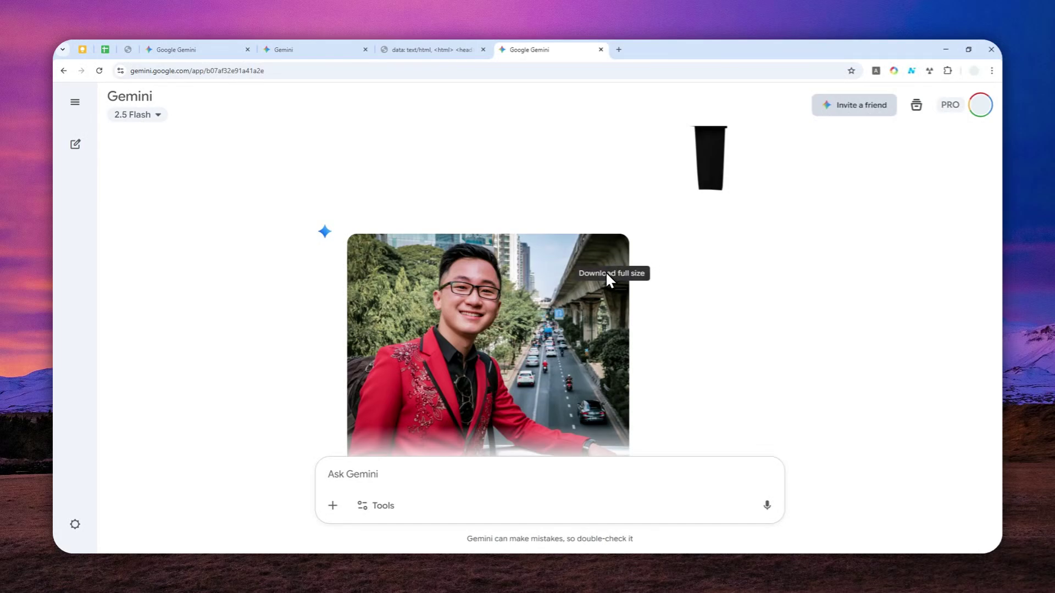
scroll(548, 309, "down", 2)
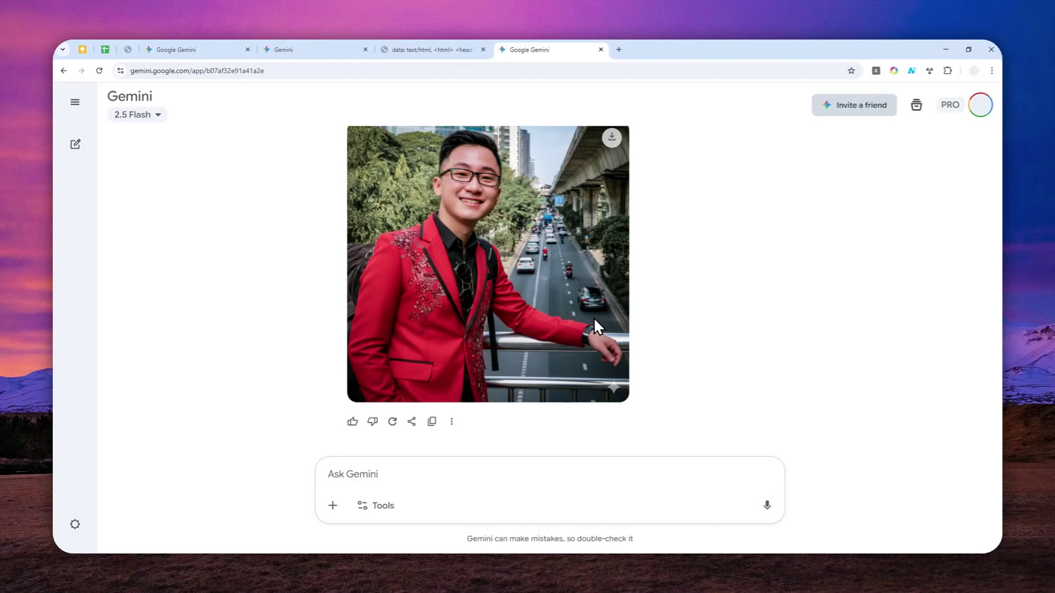
scroll(598, 282, "up", 15)
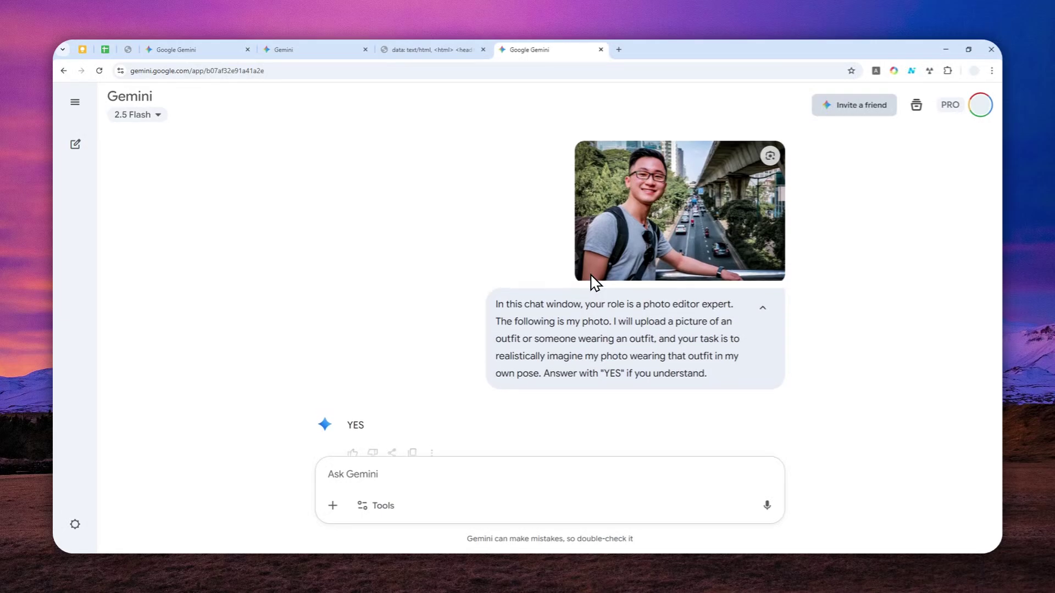